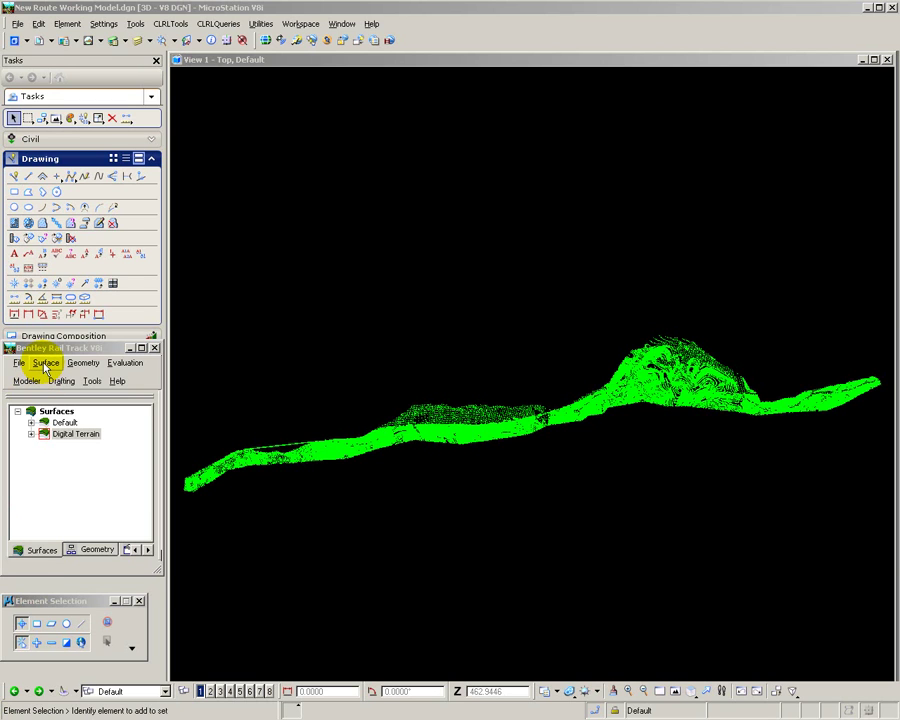
# Triangulate the Digital Terrain surface into 65090 points and 128668 triangles
pyautogui.click(45, 364)
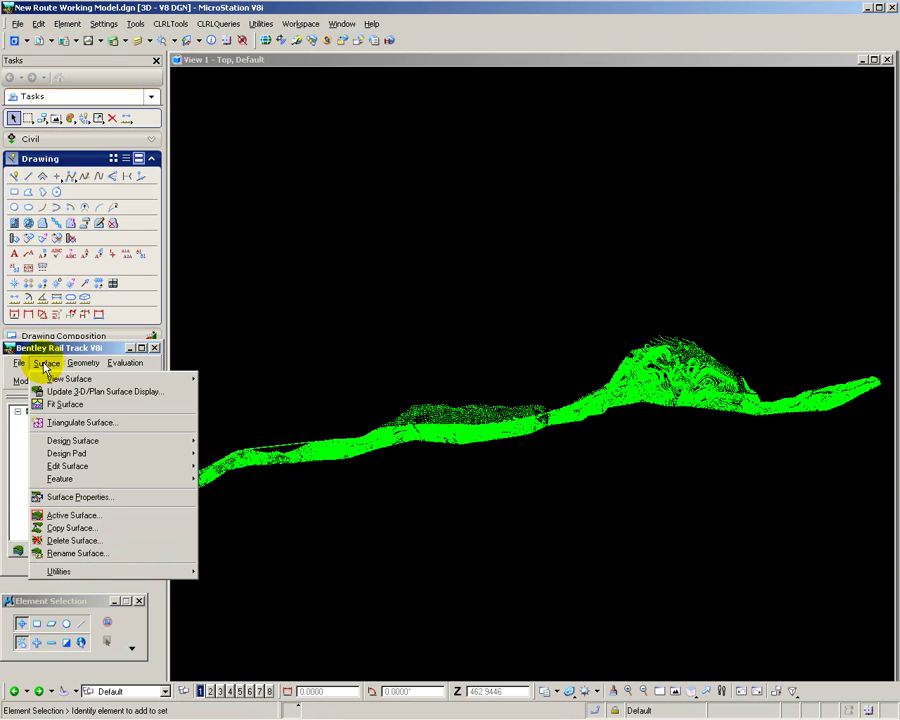
pyautogui.click(57, 425)
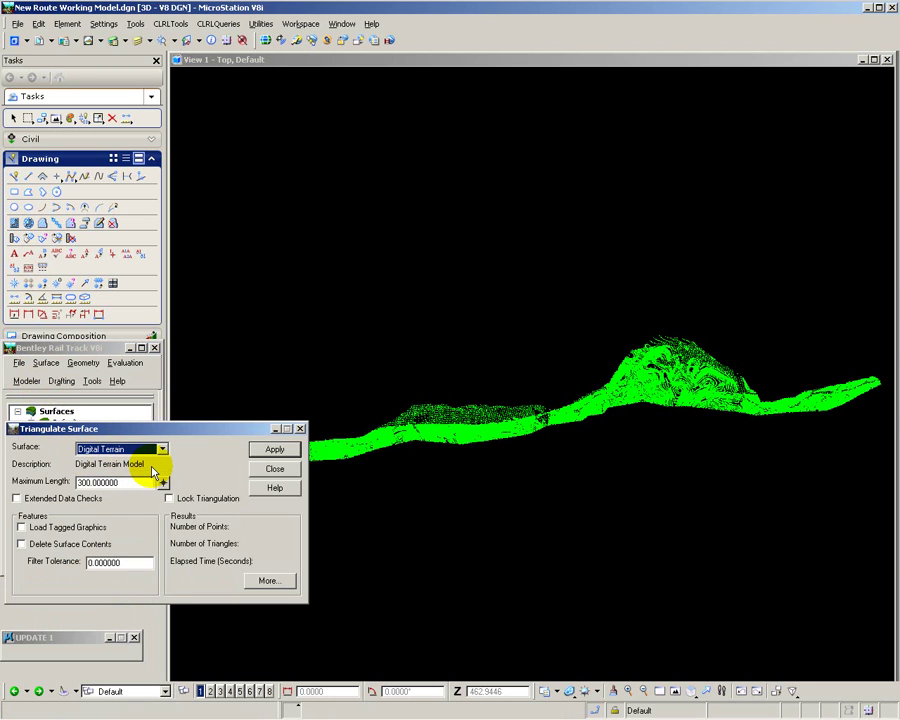
pyautogui.click(250, 451)
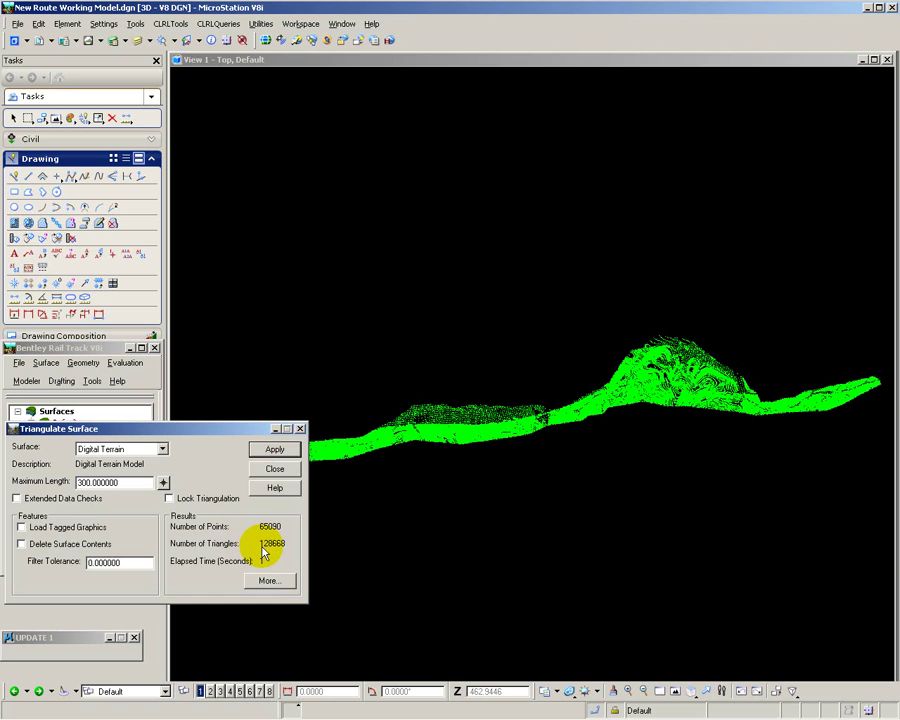
pyautogui.click(272, 470)
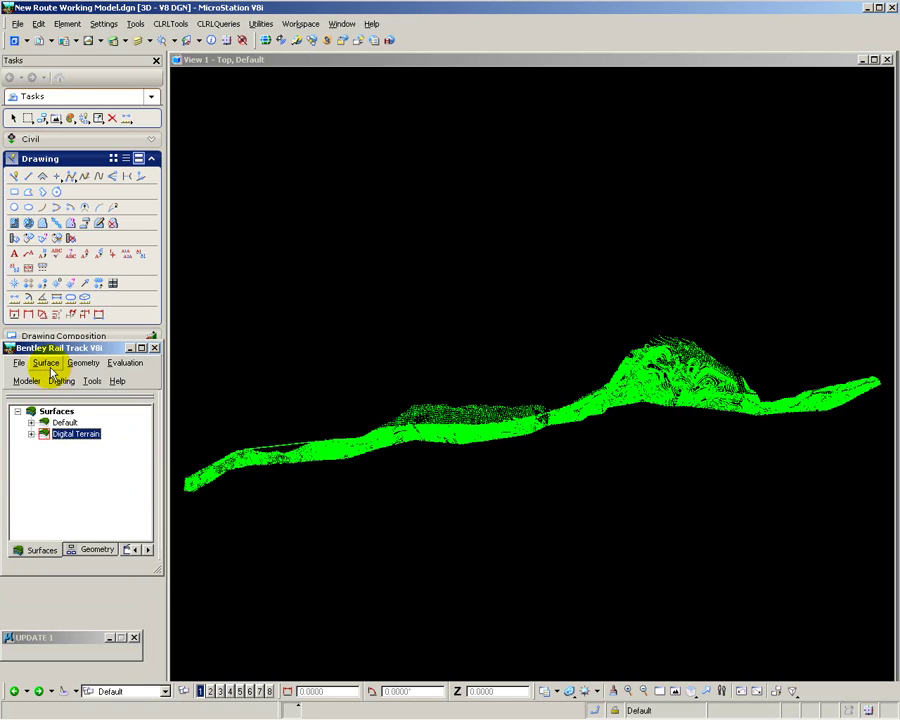
# Draw the Digital Terrain triangles in blue over its points across the whole terrain
pyautogui.click(46, 364)
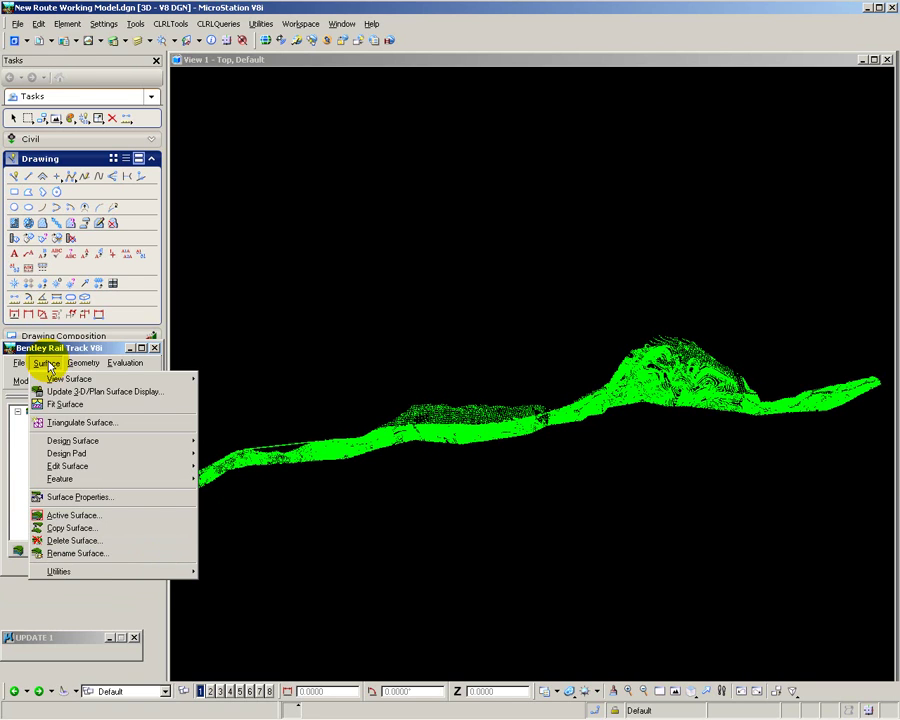
pyautogui.moveTo(62, 380)
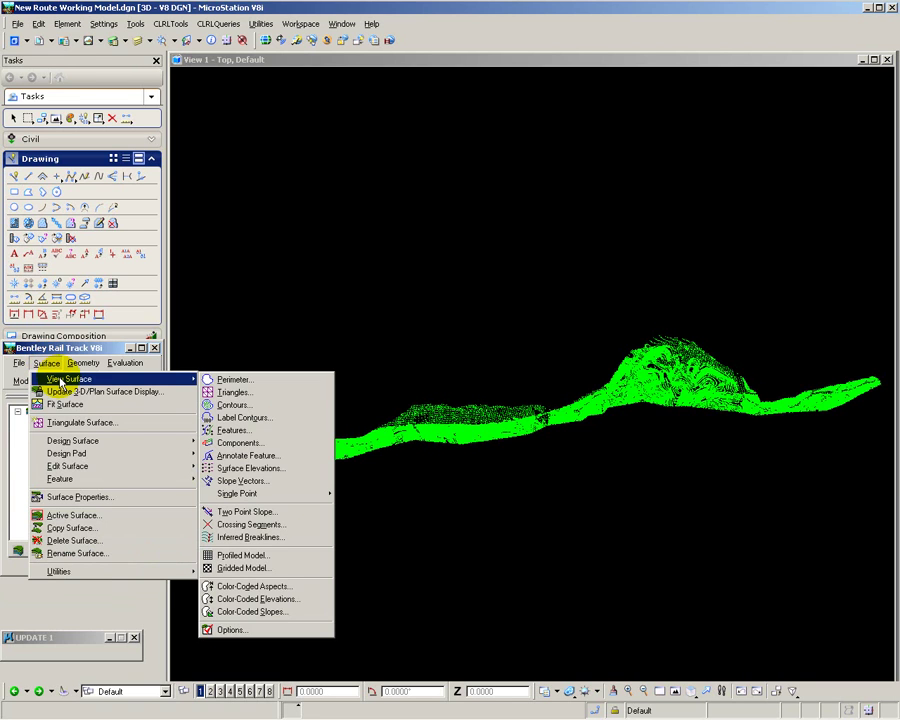
pyautogui.click(234, 392)
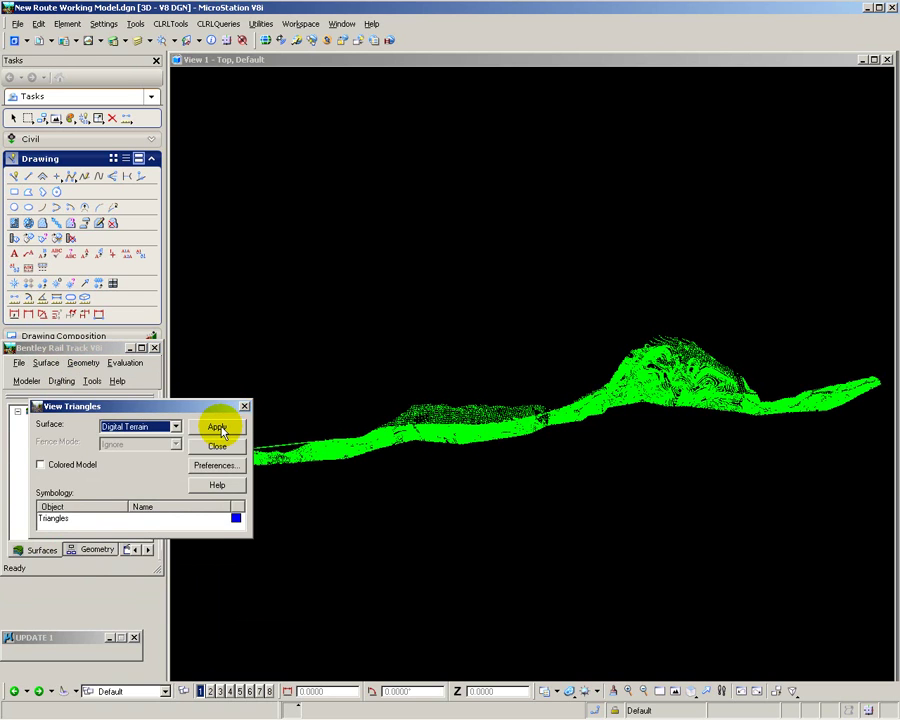
pyautogui.click(218, 428)
pyautogui.click(222, 432)
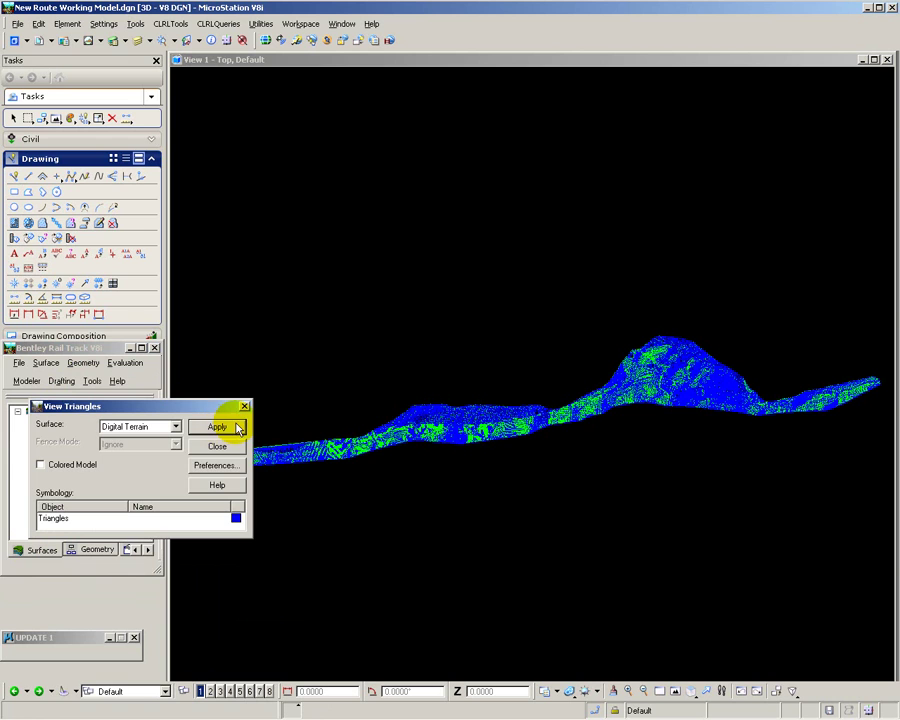
pyautogui.rightClick(412, 428)
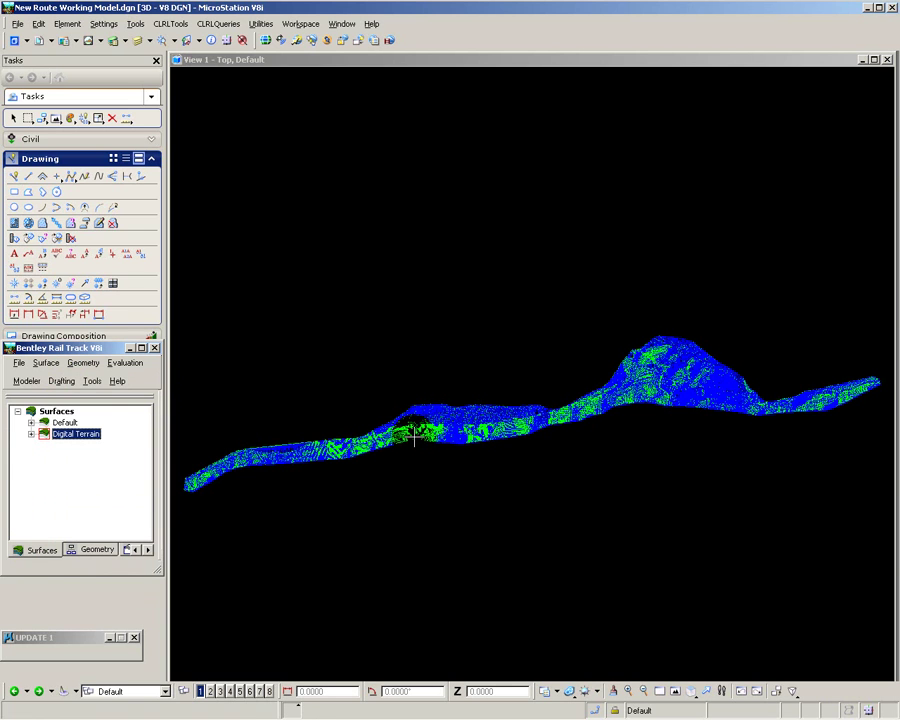
pyautogui.scroll(2, 418, 430)
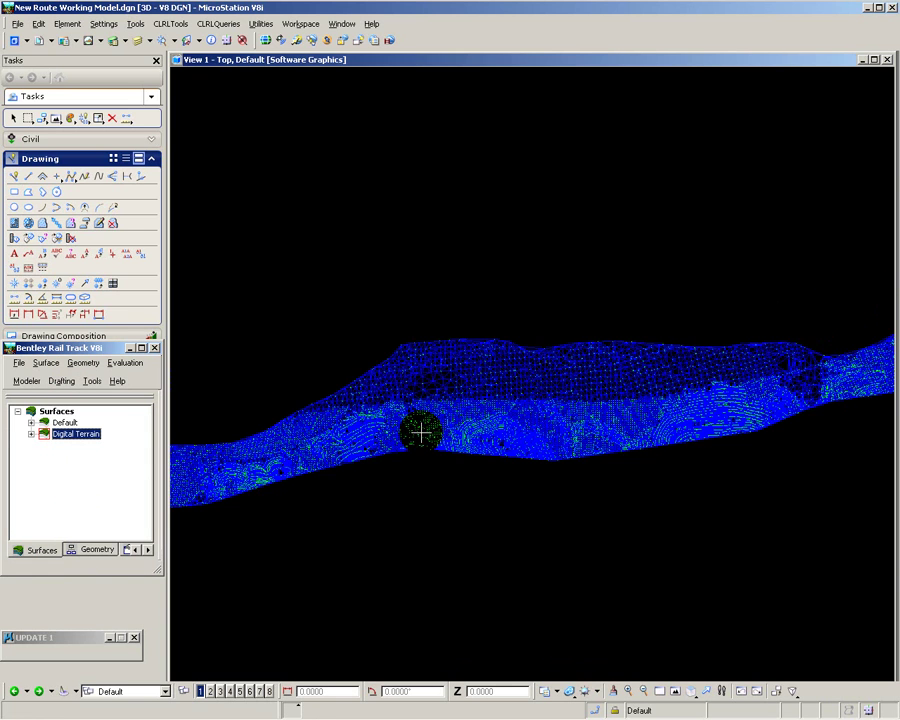
pyautogui.scroll(2, 424, 421)
pyautogui.scroll(2, 425, 421)
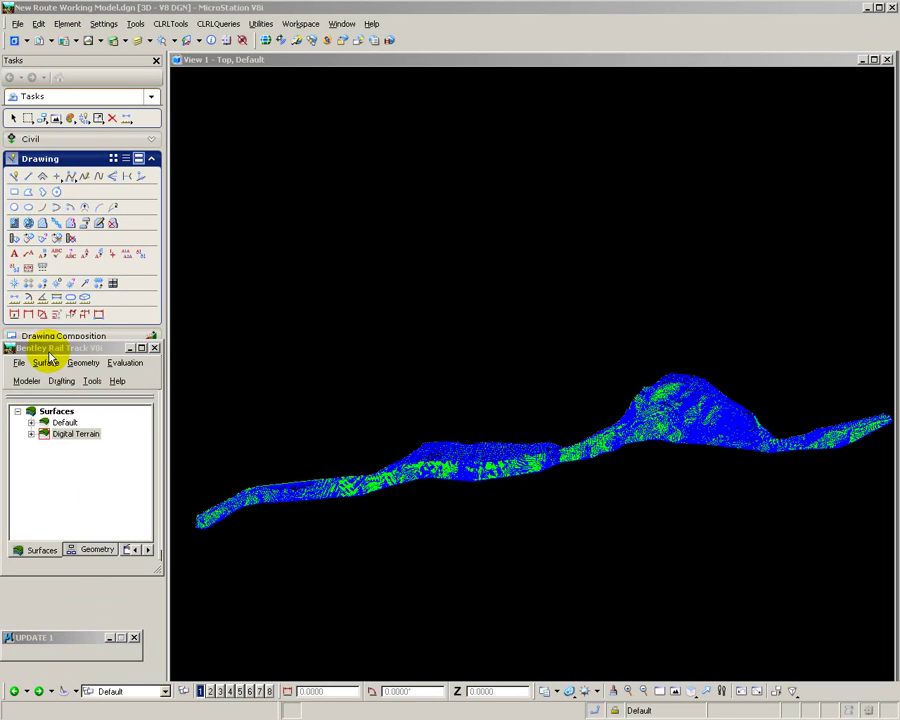
# Draw Digital Terrain contours at interval 10 with 4 minors per major, majors red and minors green
pyautogui.click(46, 364)
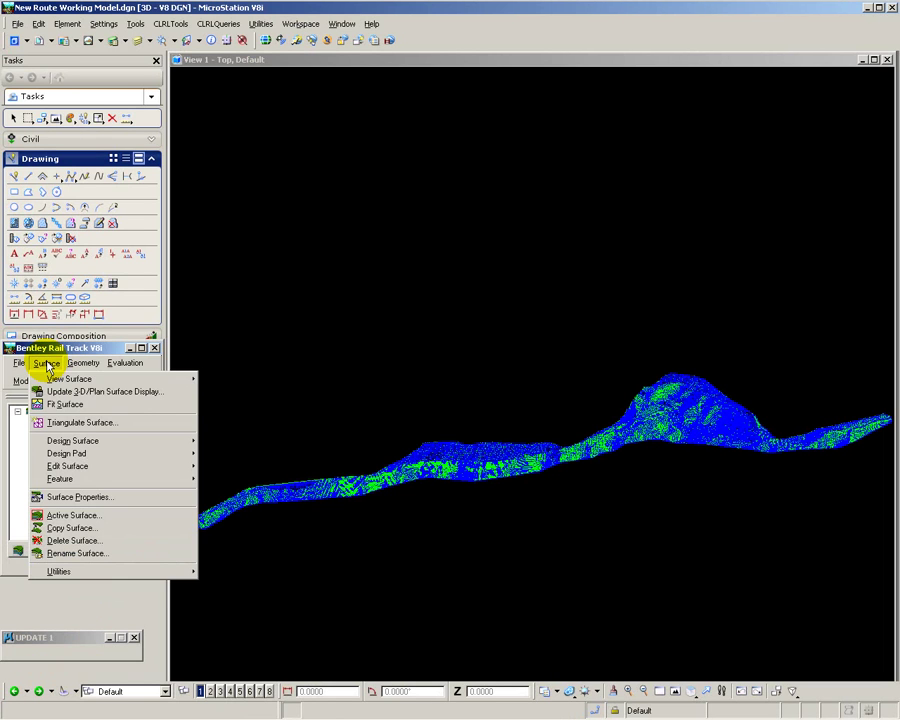
pyautogui.moveTo(54, 380)
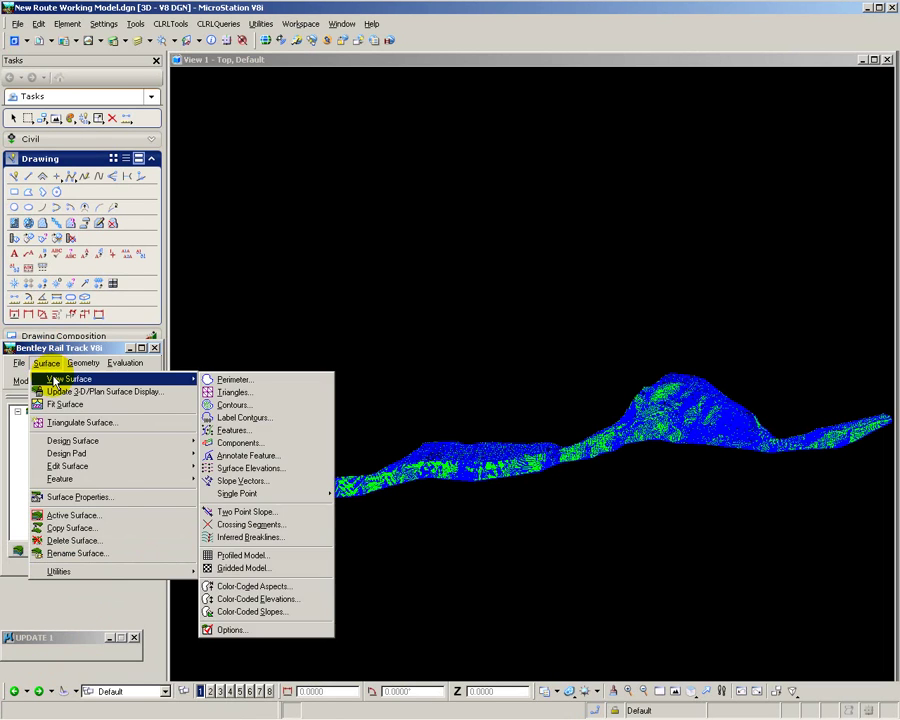
pyautogui.click(228, 406)
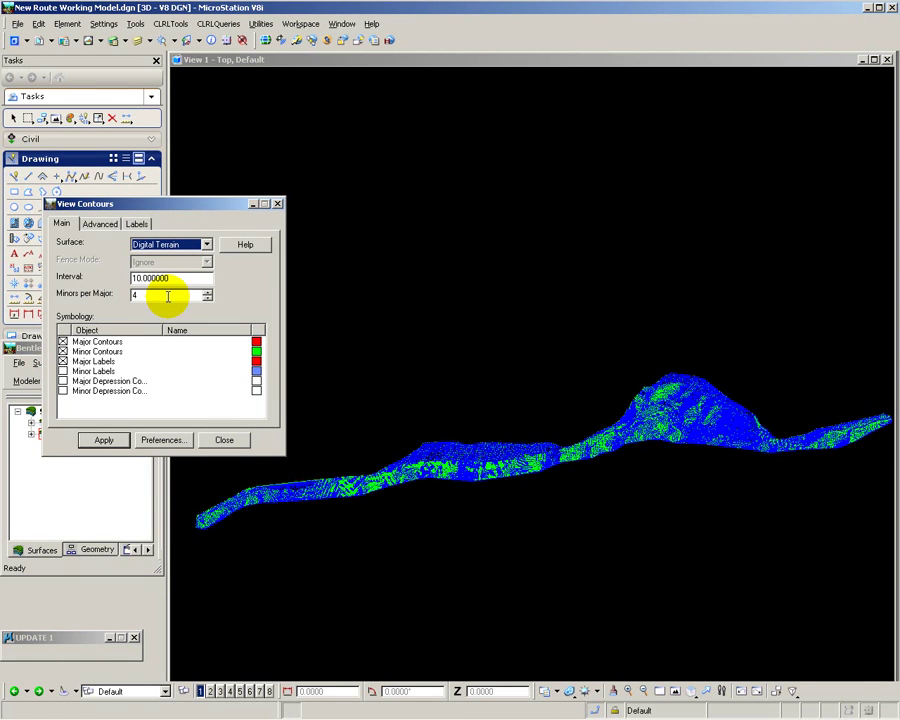
pyautogui.click(104, 441)
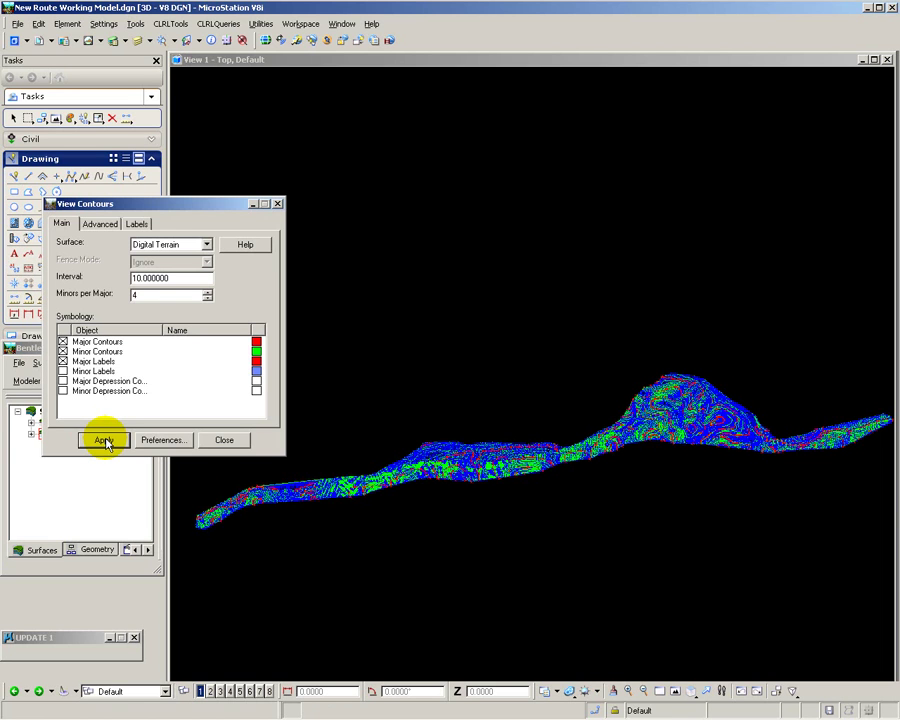
pyautogui.click(221, 441)
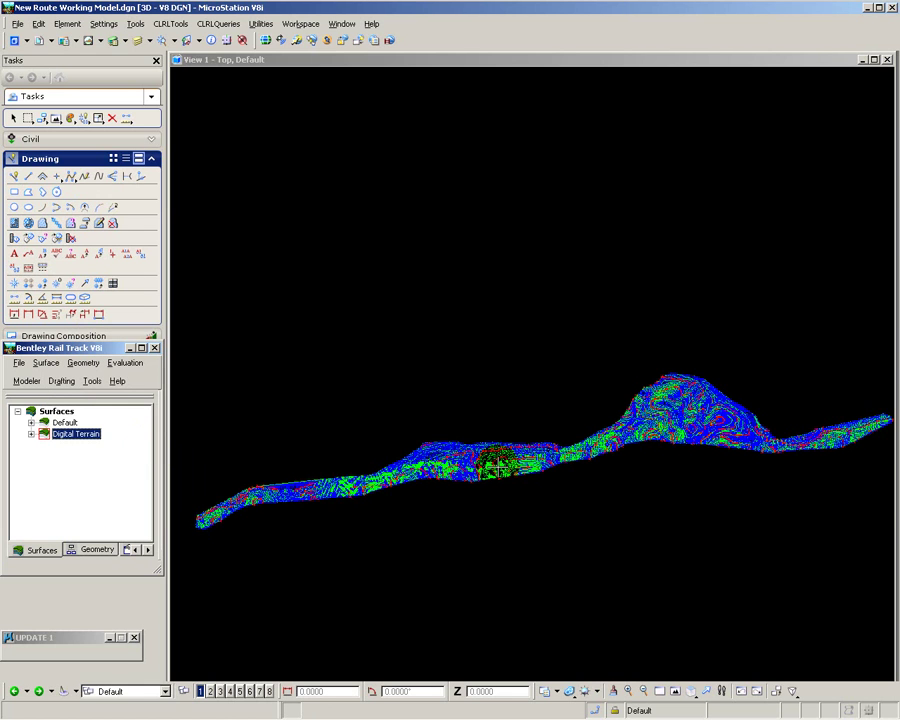
pyautogui.scroll(5, 495, 460)
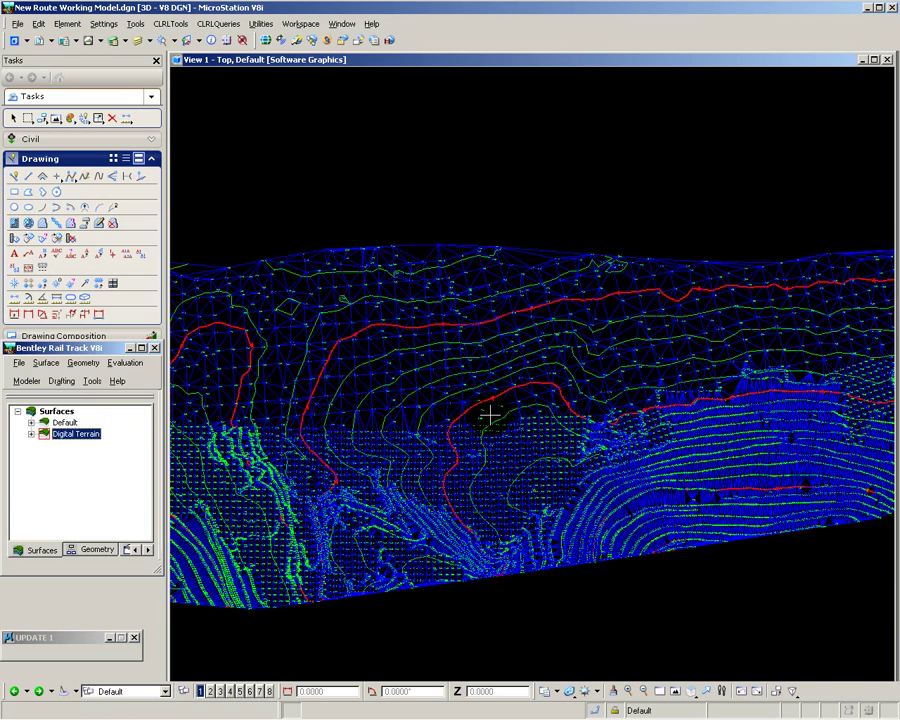
pyautogui.scroll(5, 500, 403)
pyautogui.scroll(5, 450, 404)
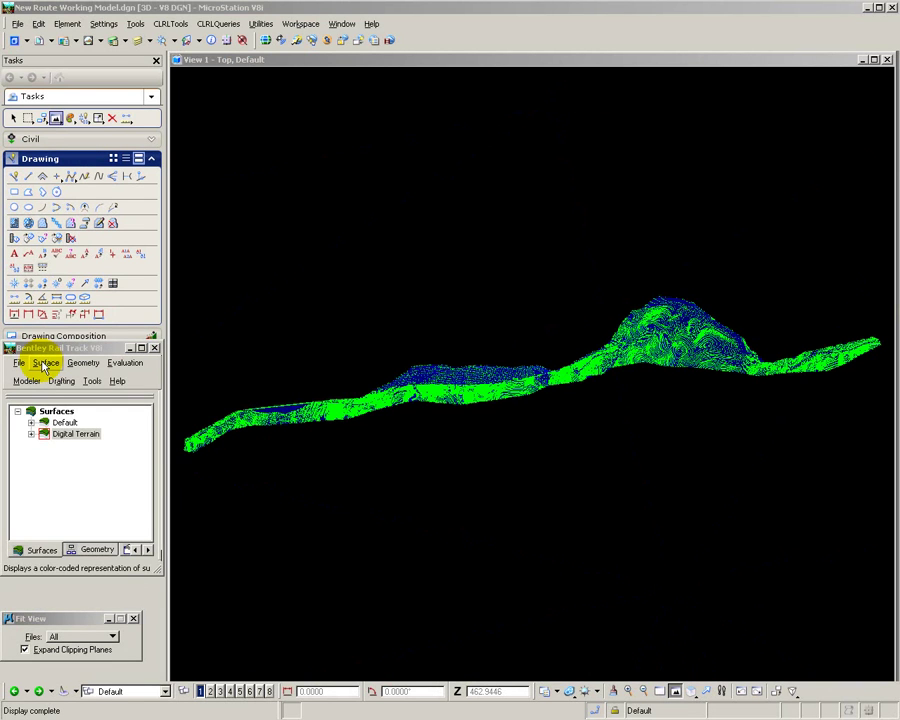
# Colour-code the Digital Terrain by aspect and place the aspect legend near the terrain centre
pyautogui.click(45, 363)
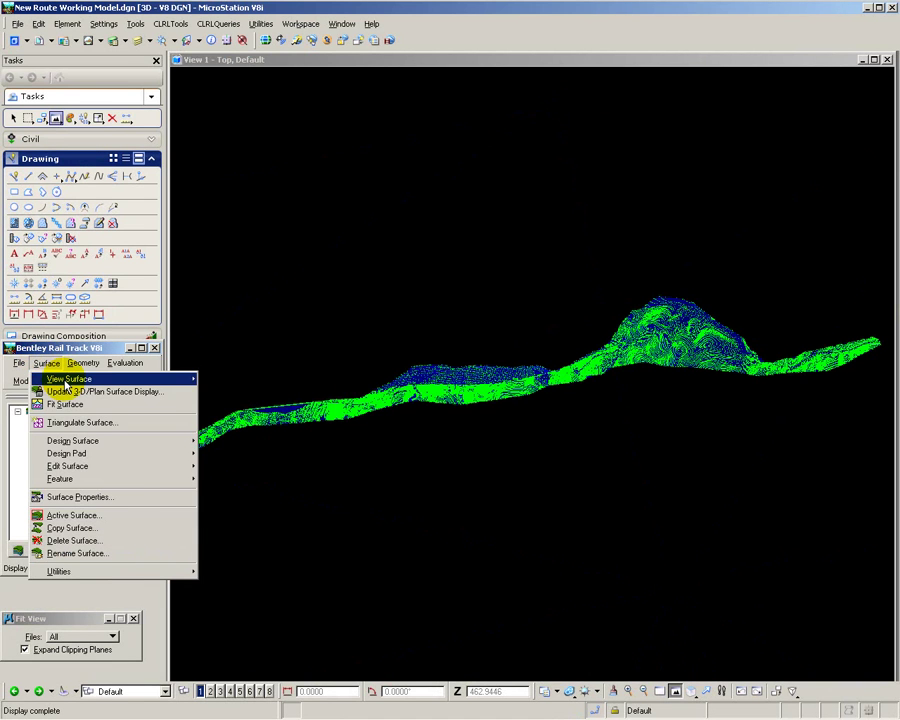
pyautogui.moveTo(110, 378)
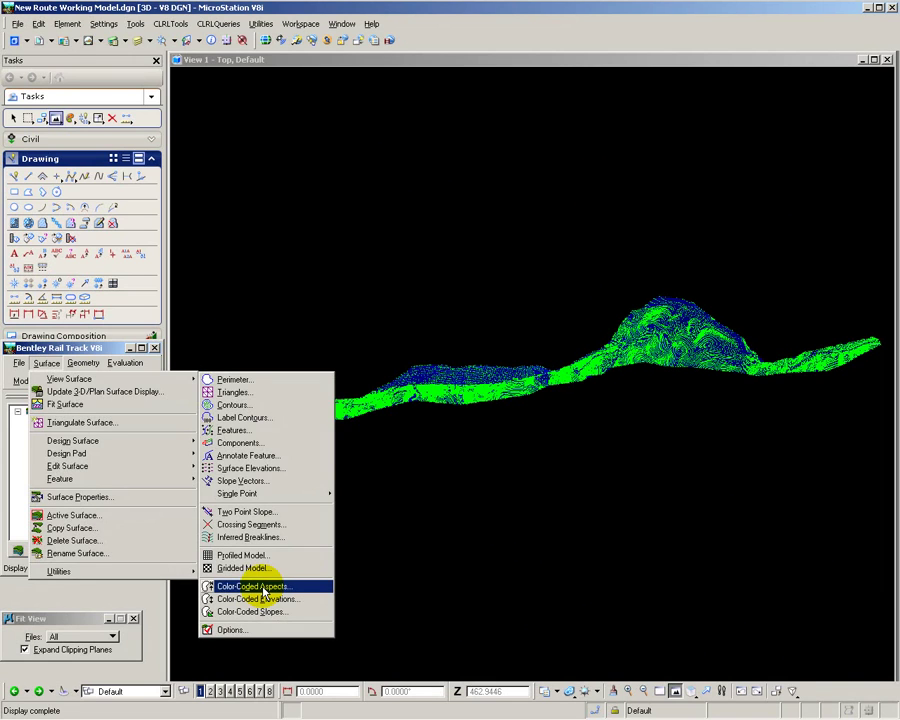
pyautogui.click(262, 588)
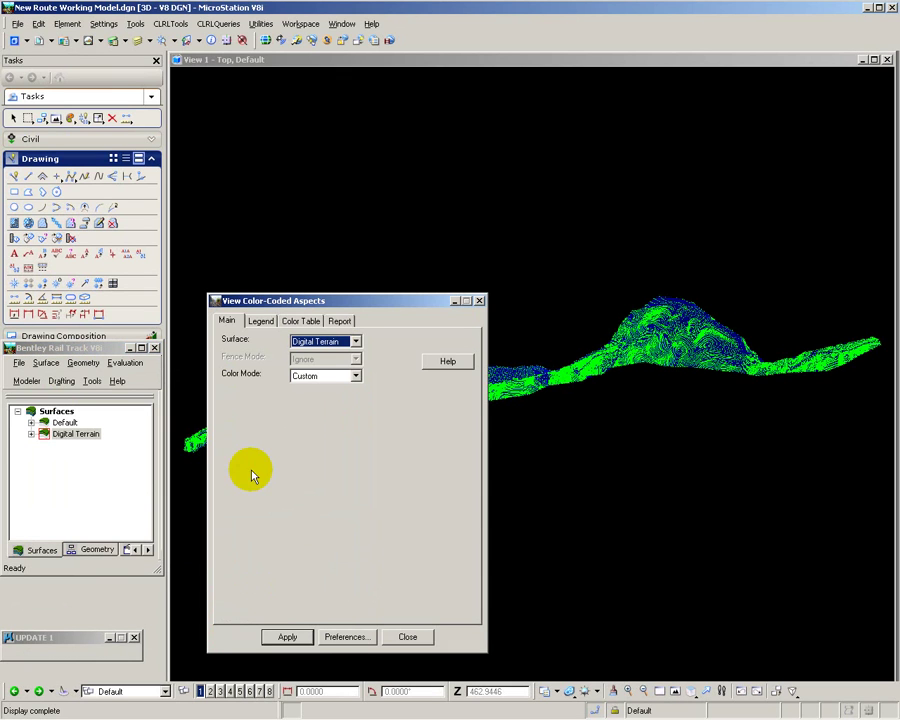
pyautogui.click(302, 323)
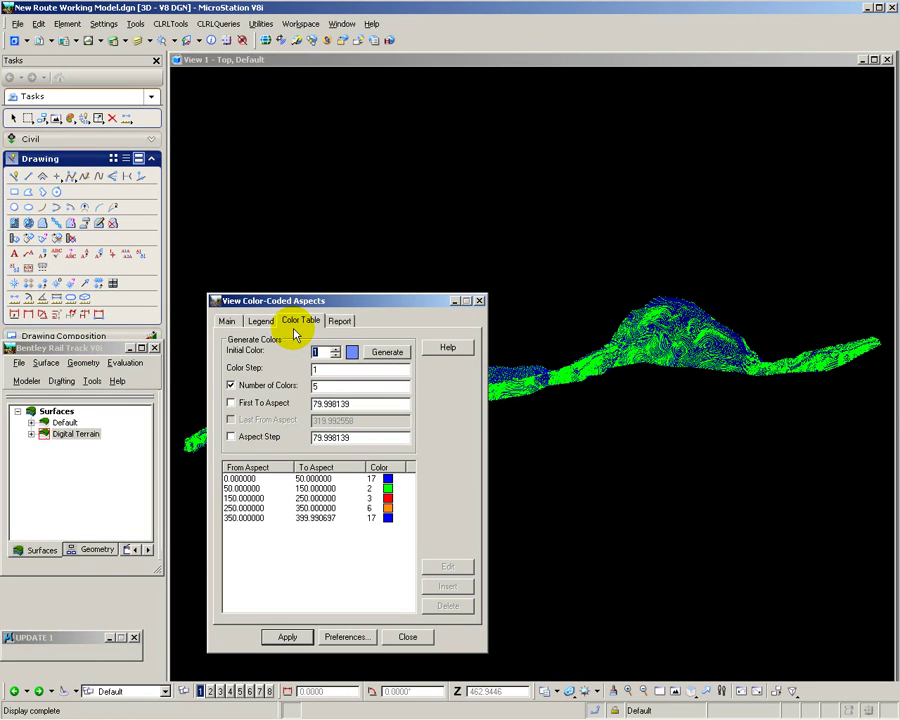
pyautogui.click(284, 638)
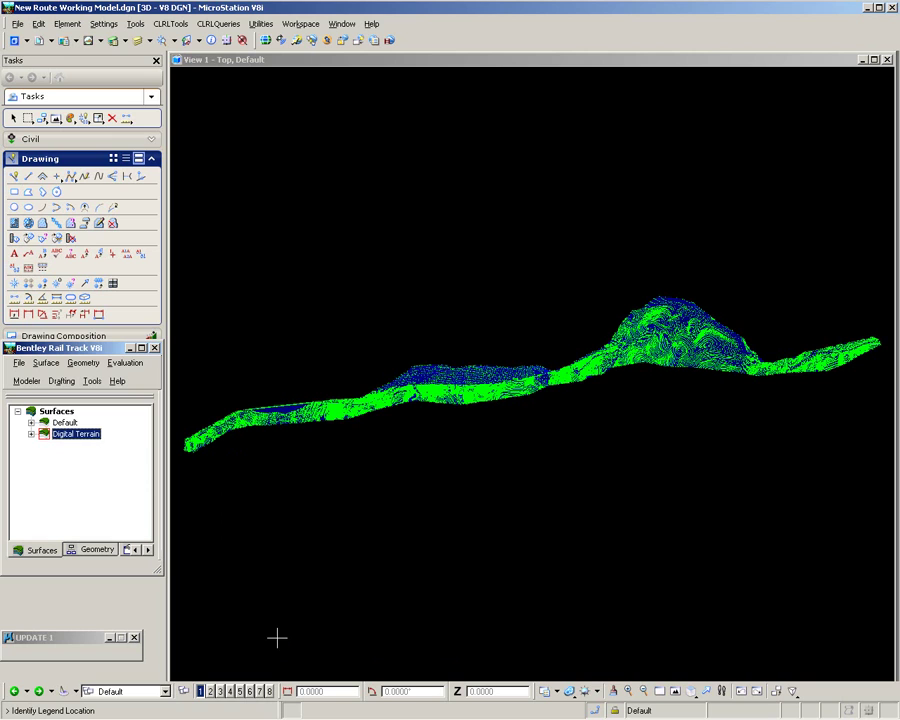
pyautogui.click(528, 353)
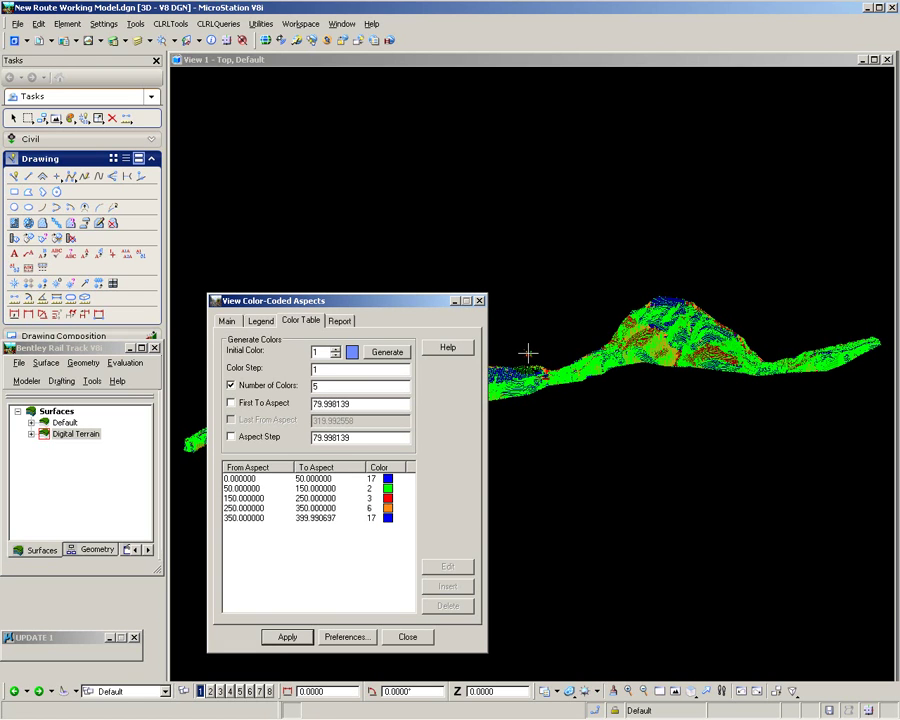
pyautogui.click(479, 300)
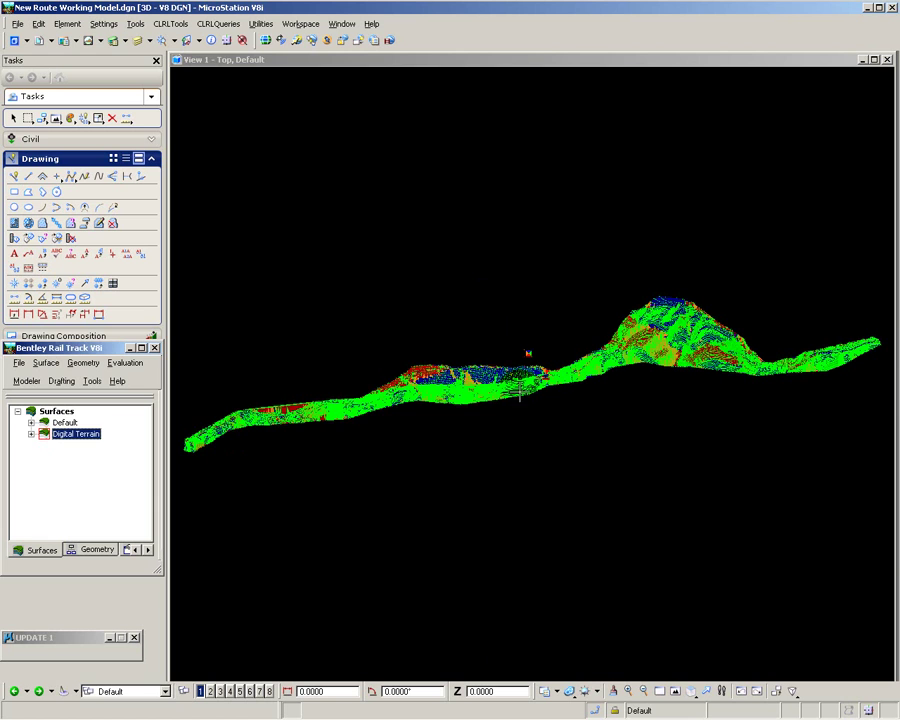
# Zoom in and tilt the view to inspect the aspect-coloured slopes
pyautogui.scroll(2, 531, 382)
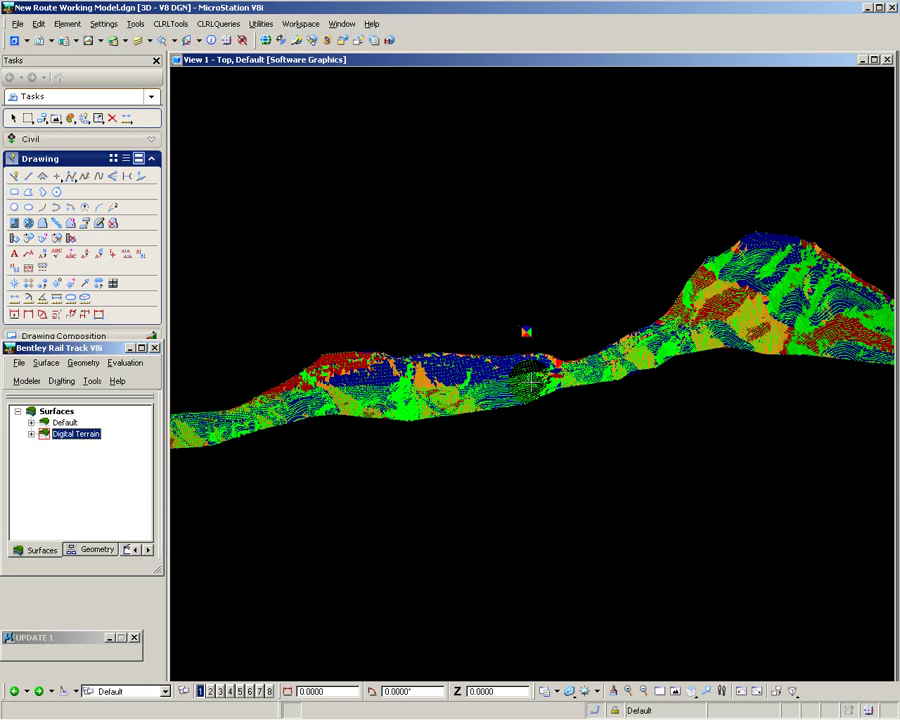
pyautogui.scroll(3, 531, 382)
pyautogui.scroll(2, 531, 382)
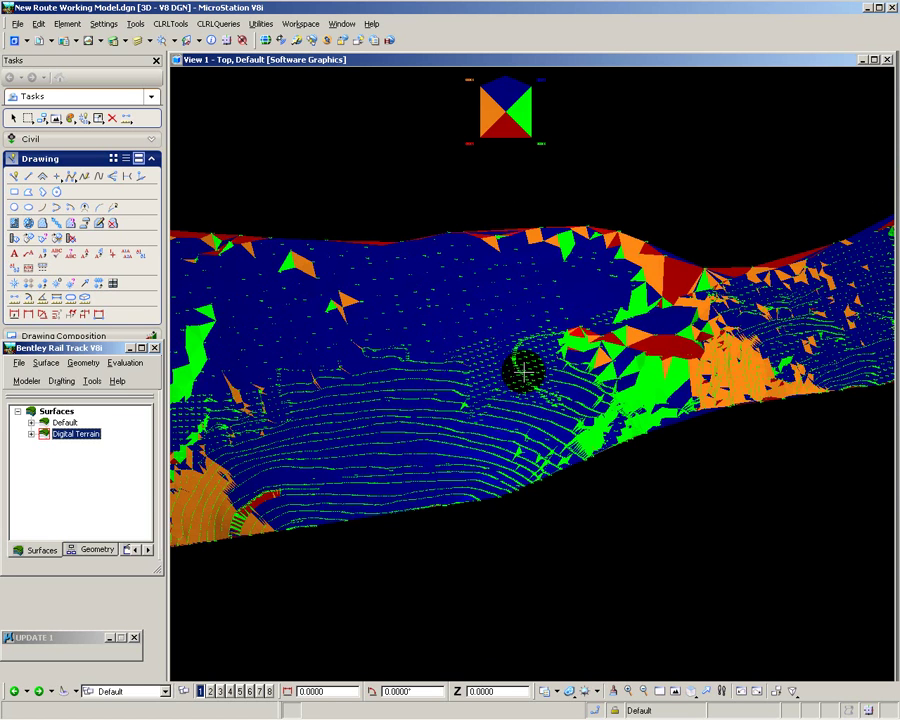
pyautogui.keyDown('shift'); pyautogui.moveTo(492, 100); pyautogui.dragTo(505, 96, button='middle'); pyautogui.keyUp('shift')
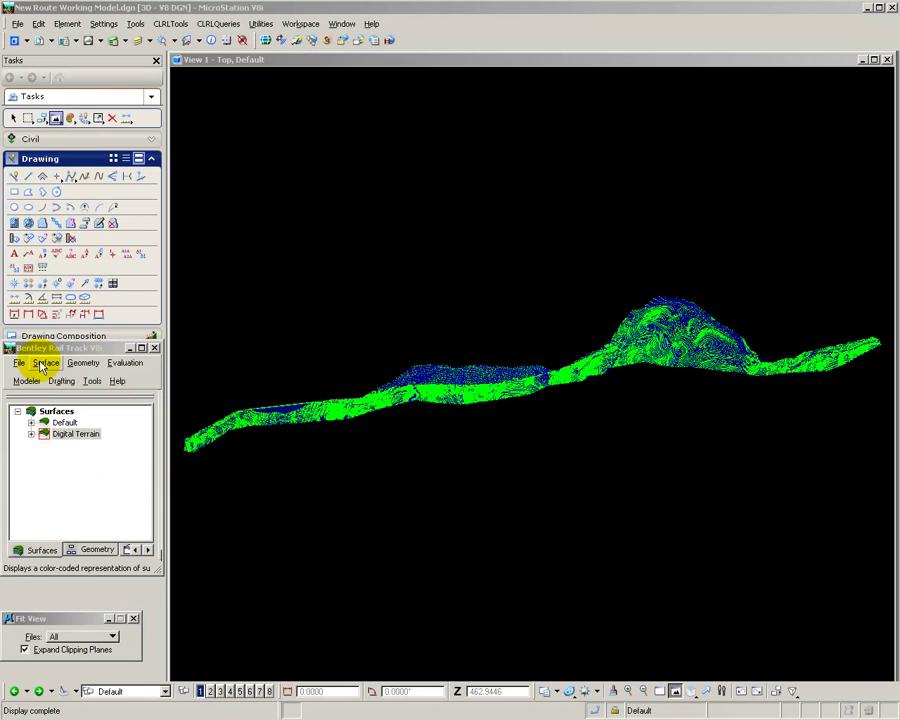
# Colour the Digital Terrain in 16 elevation bands and place the elevation legend in the view
pyautogui.click(43, 364)
pyautogui.moveTo(55, 379)
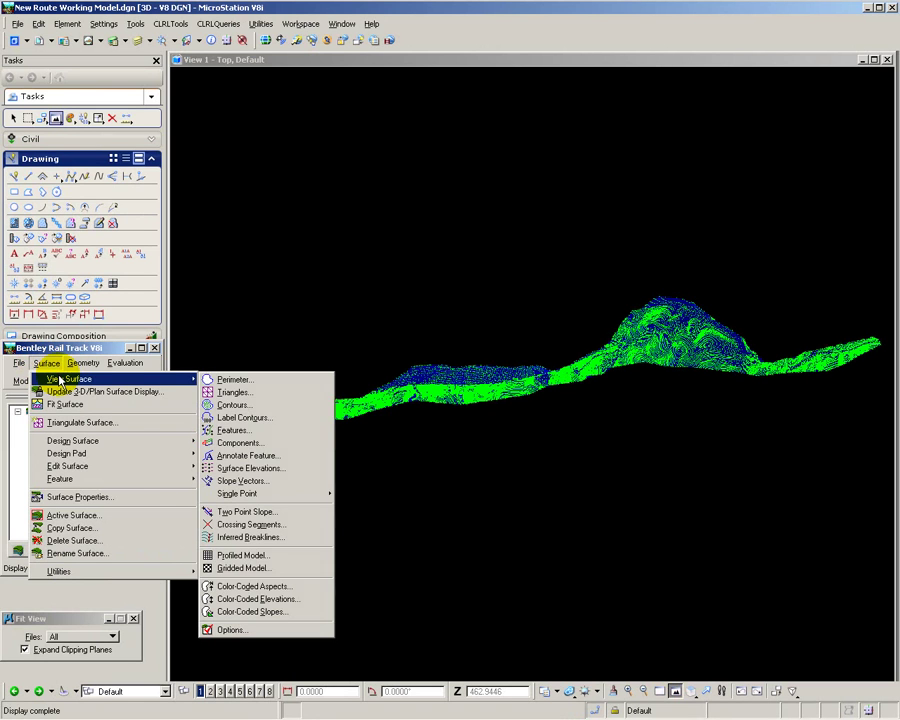
pyautogui.click(257, 600)
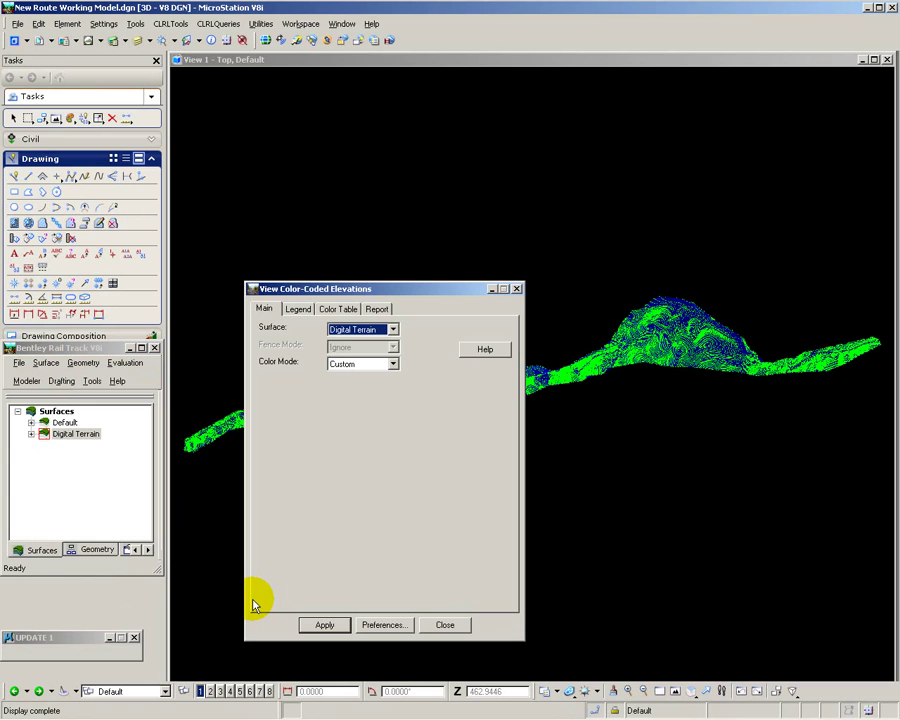
pyautogui.click(337, 310)
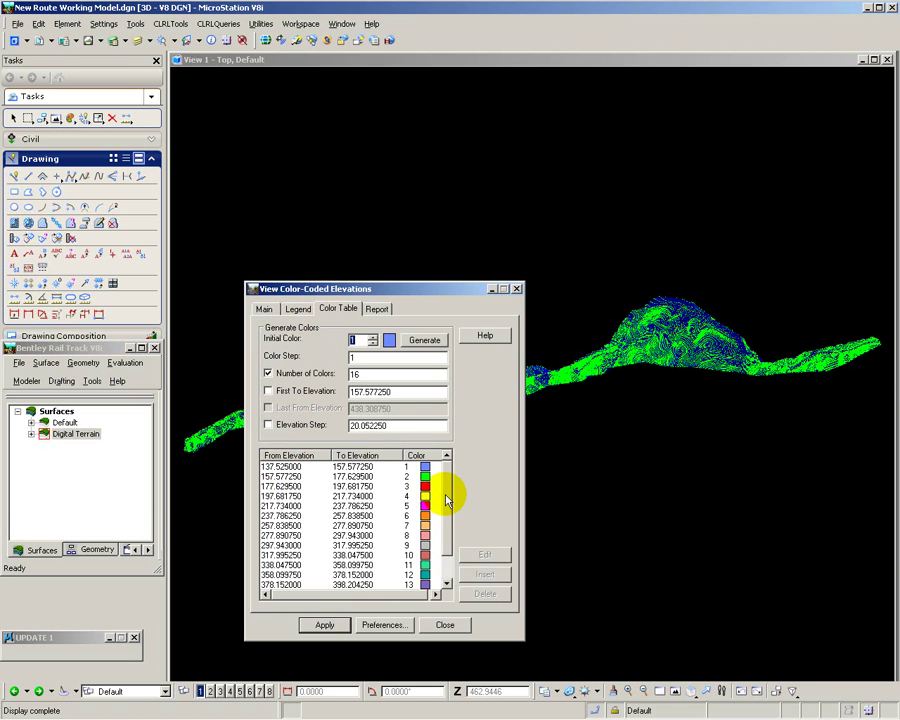
pyautogui.moveTo(449, 490); pyautogui.dragTo(381, 578)
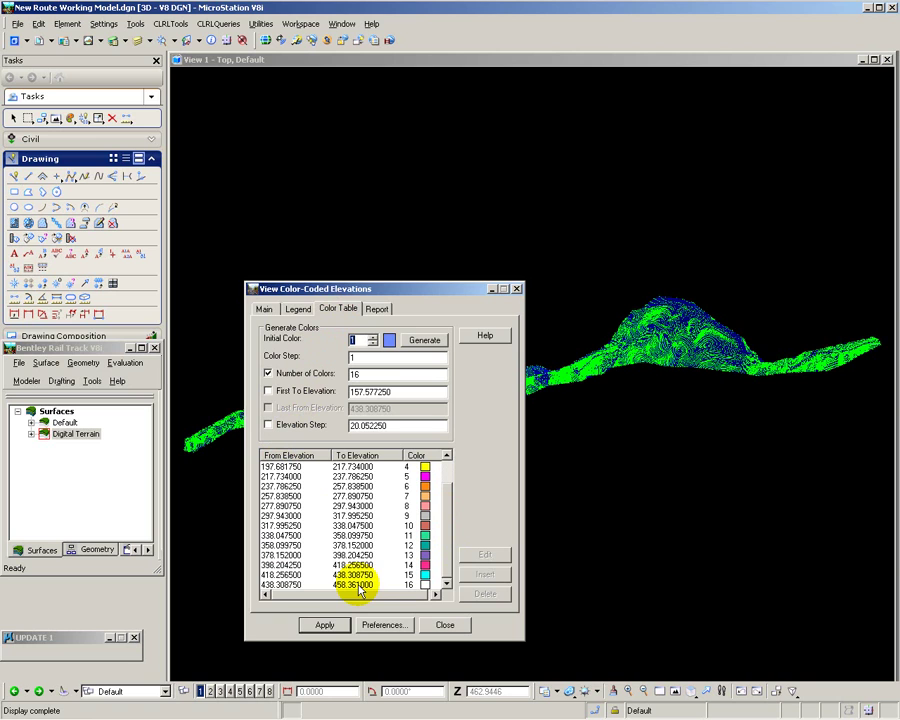
pyautogui.click(322, 623)
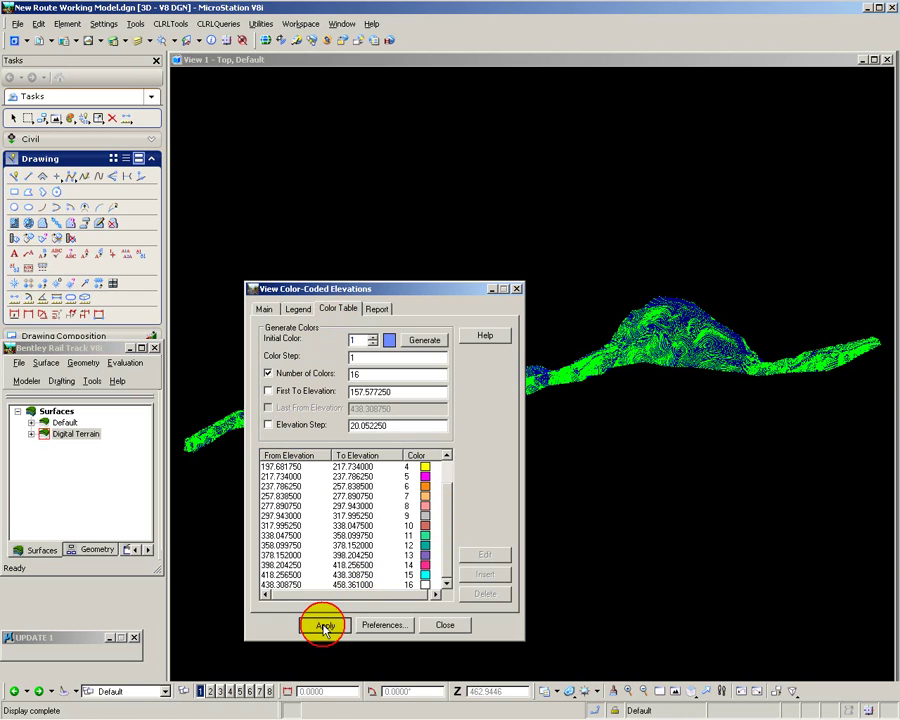
pyautogui.click(551, 352)
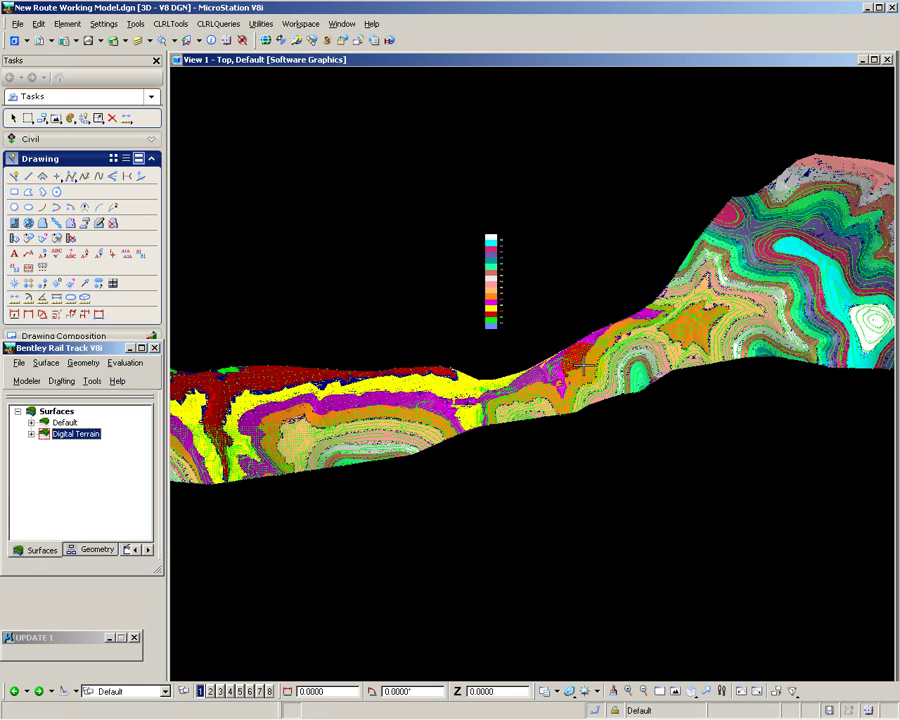
# Zoom and pan across the terrain to examine the elevation bands close up
pyautogui.scroll(1, 583, 368)
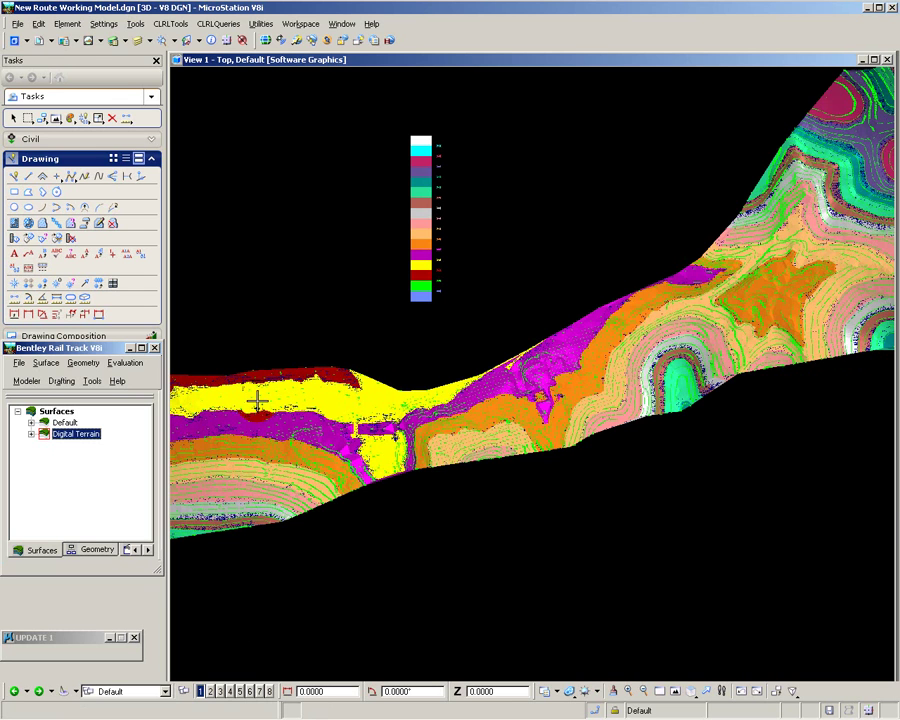
pyautogui.scroll(1, 258, 401)
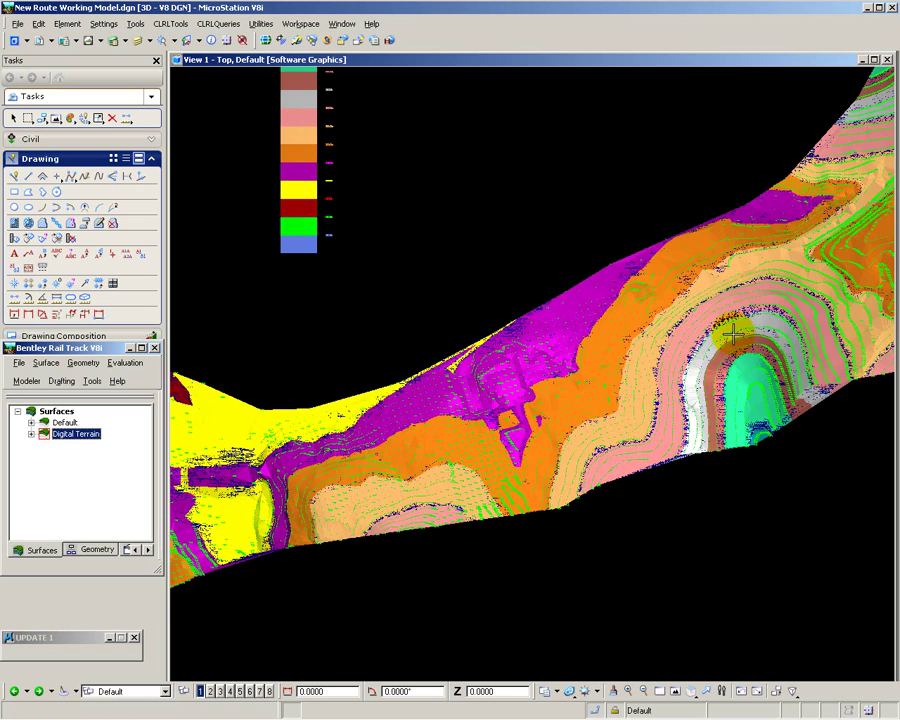
pyautogui.scroll(-3, 733, 335)
pyautogui.moveTo(845, 268); pyautogui.dragTo(326, 343, button='middle')
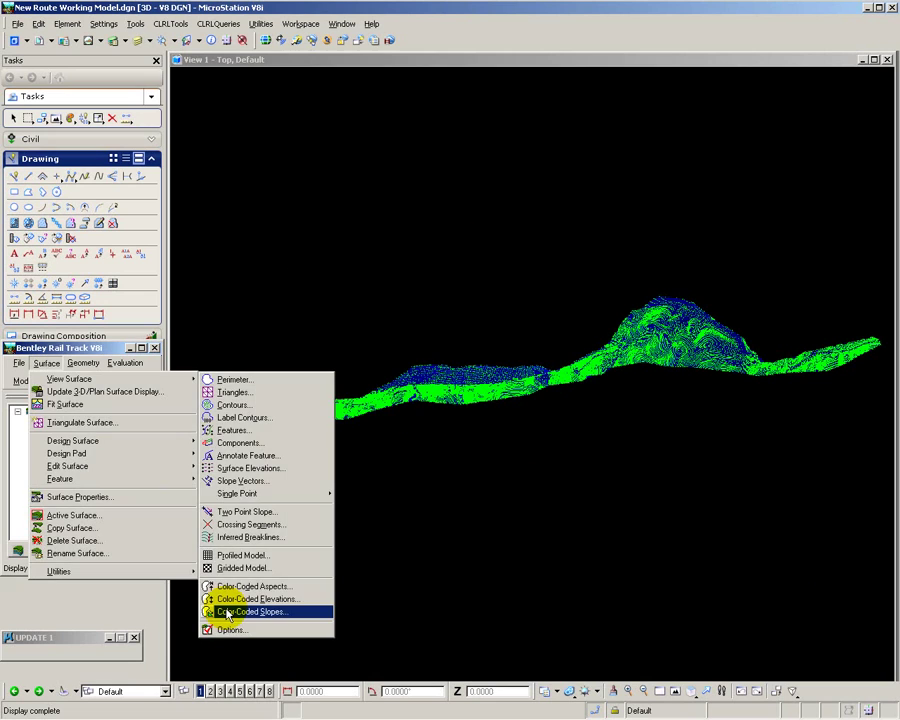
# Colour the Digital Terrain by slope range and place the six-colour slope legend
pyautogui.click(228, 612)
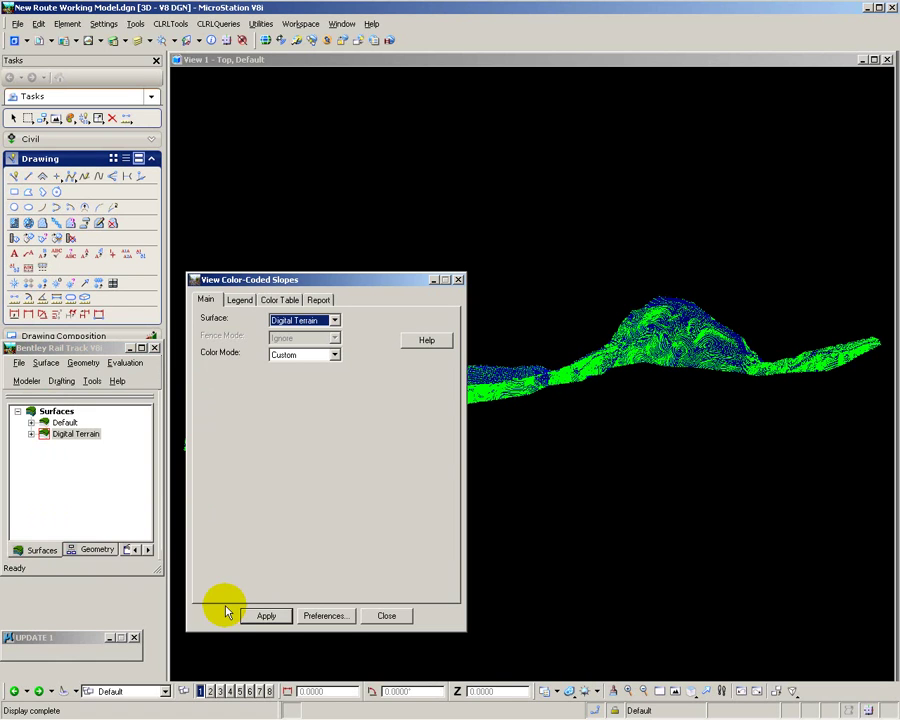
pyautogui.click(286, 300)
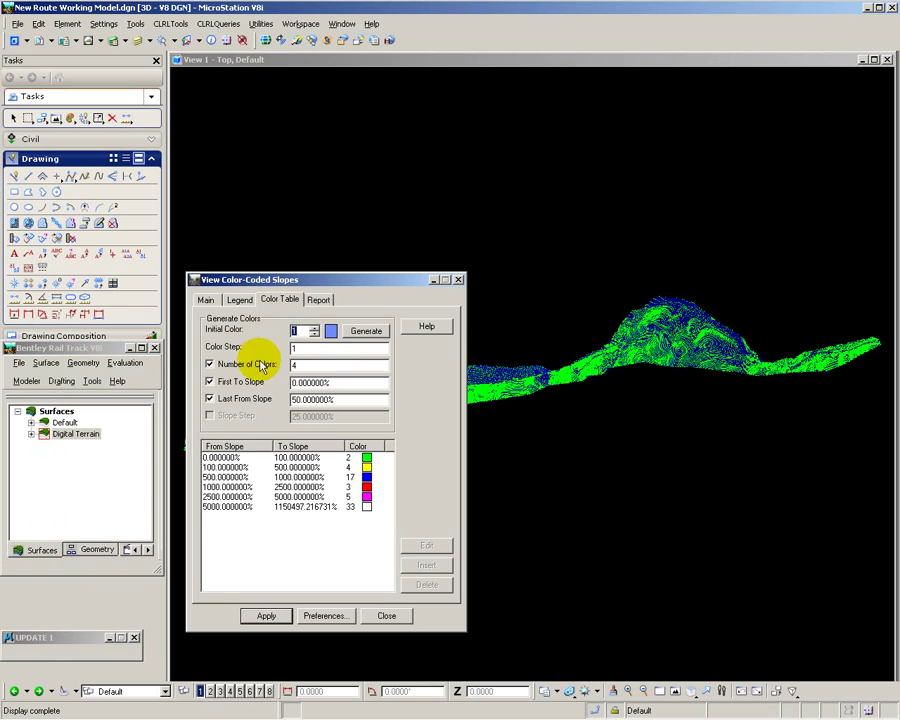
pyautogui.click(261, 614)
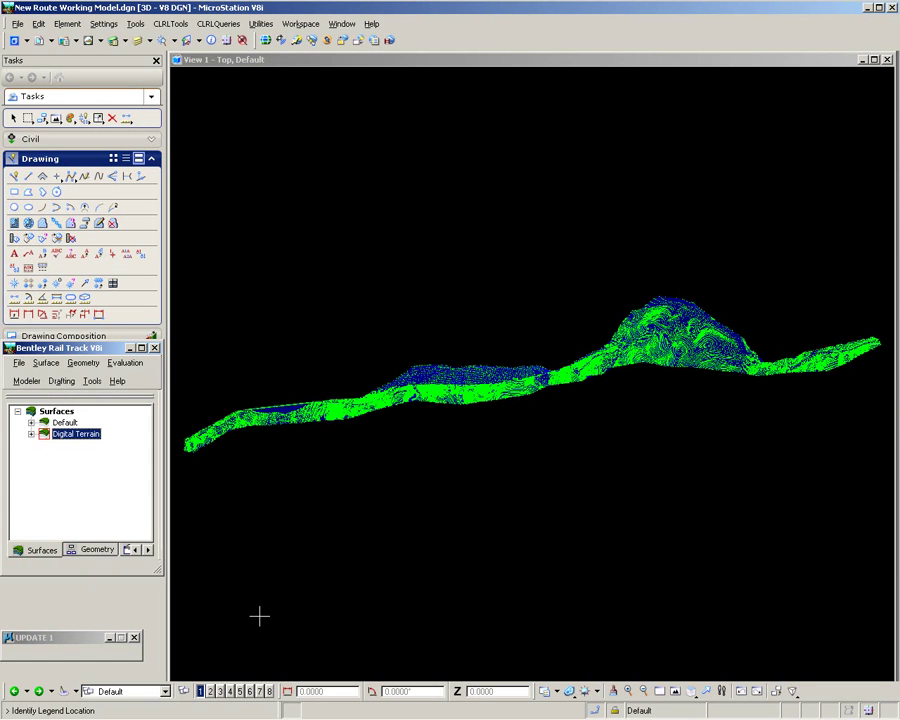
pyautogui.click(563, 356)
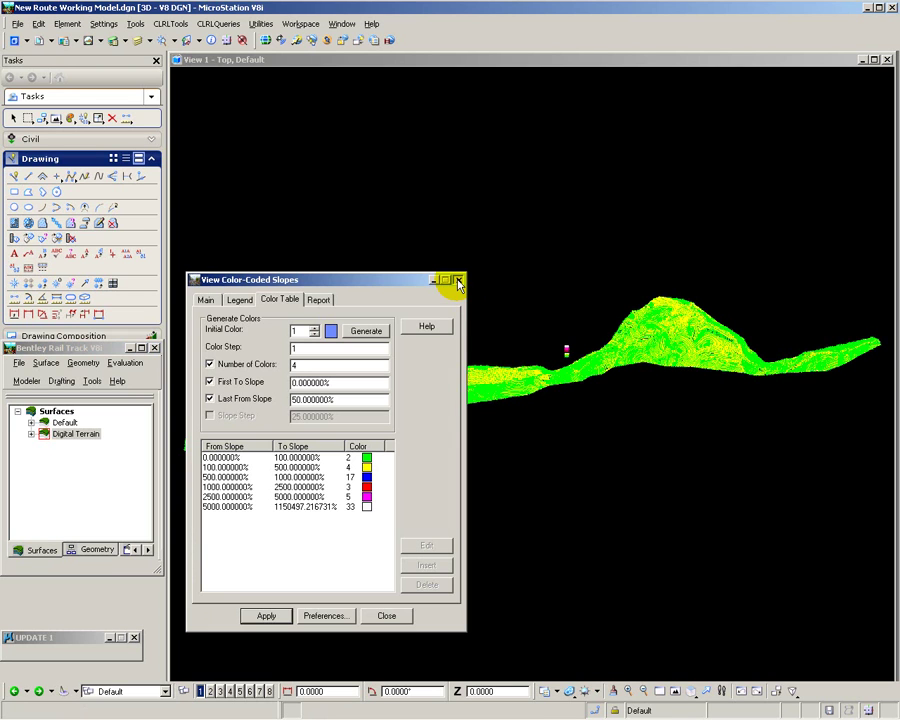
pyautogui.click(457, 280)
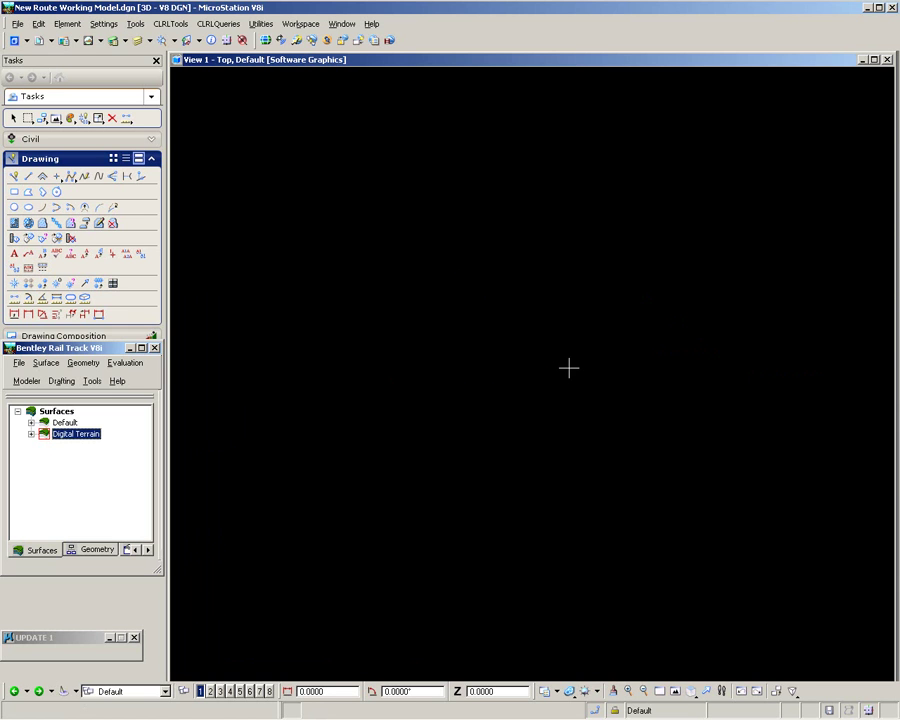
# Zoom and pan the view to bring the hill up close and centred
pyautogui.scroll(3, 556, 354)
pyautogui.scroll(-1, 512, 272)
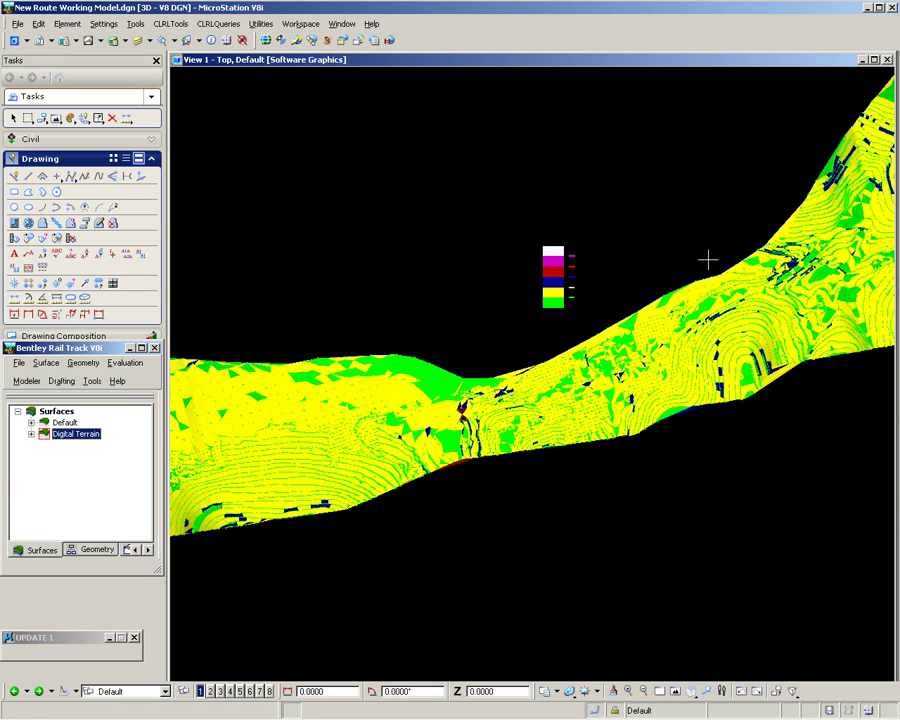
pyautogui.moveTo(707, 259)
pyautogui.mouseDown(button='middle')
pyautogui.moveTo(607, 325)
pyautogui.moveTo(336, 381)
pyautogui.moveTo(350, 374)
pyautogui.mouseUp(button='middle')
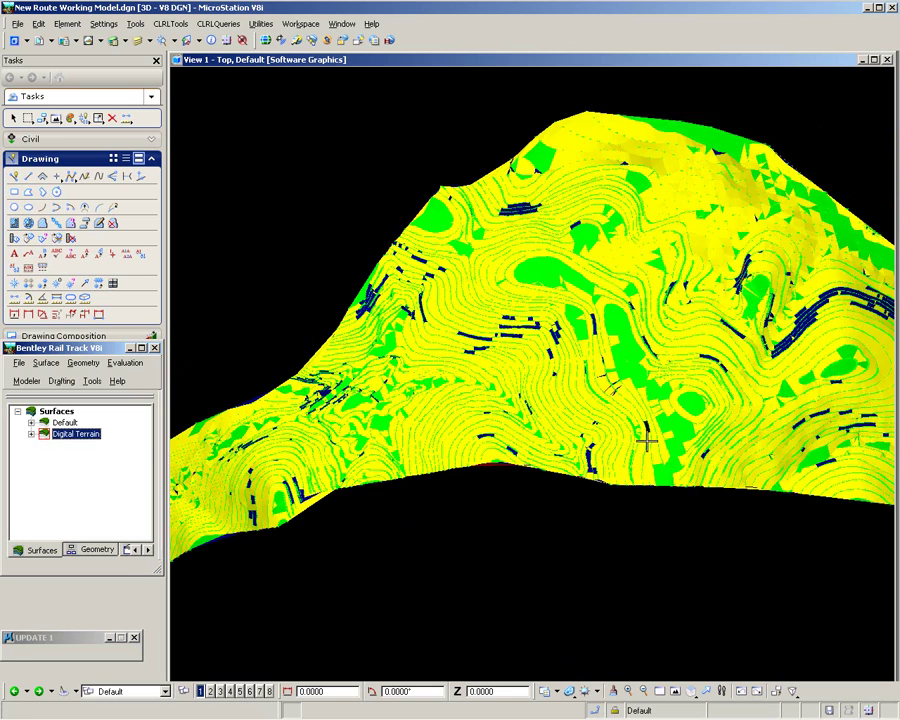
pyautogui.moveTo(638, 521); pyautogui.dragTo(550, 514, button='middle')
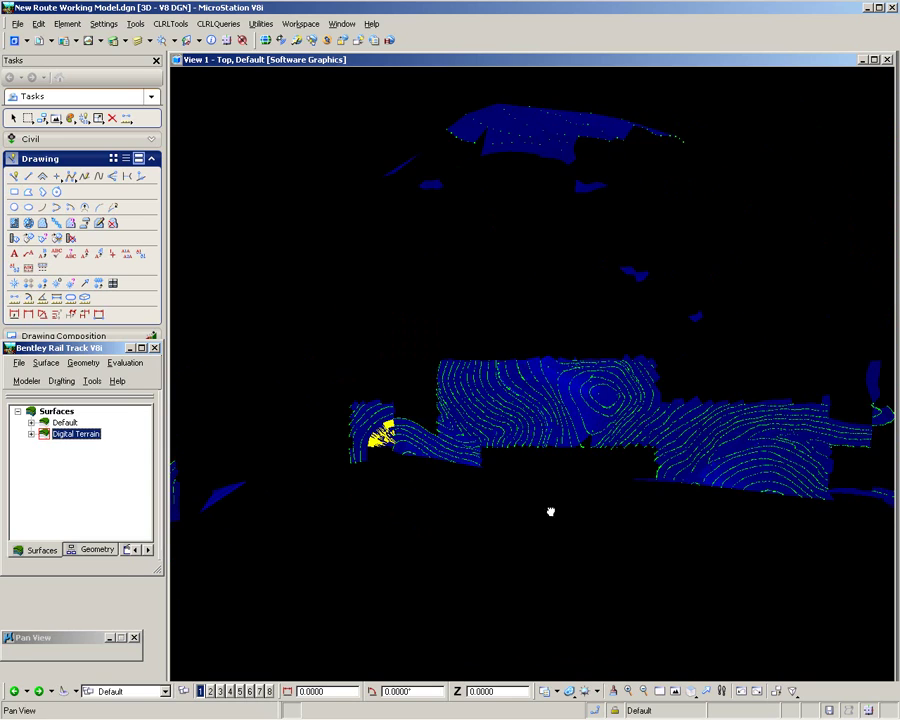